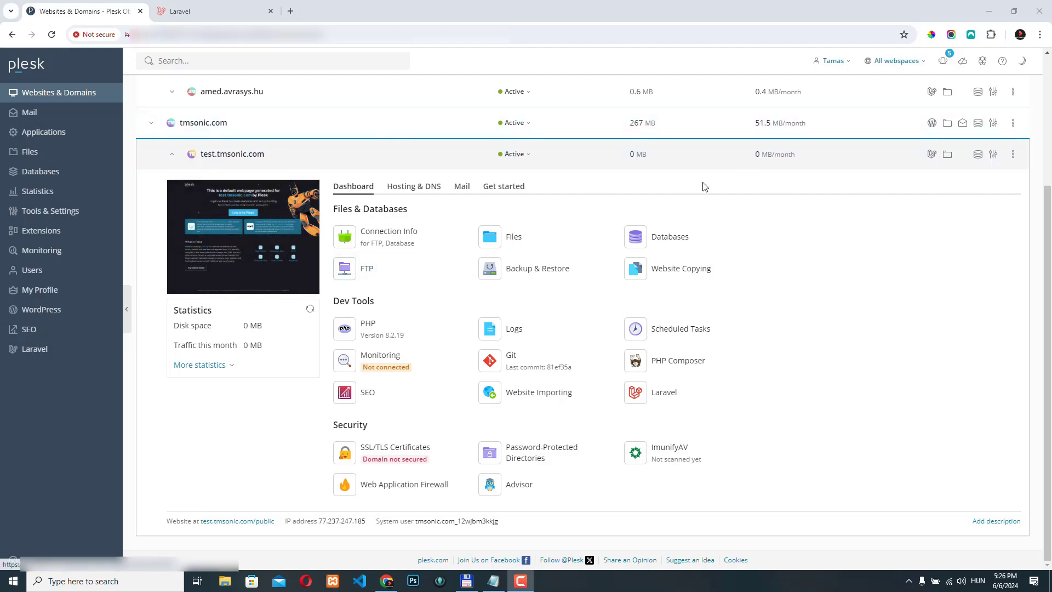
Install the free Firewall extension from the Plesk extensions catalog.
click(64, 230)
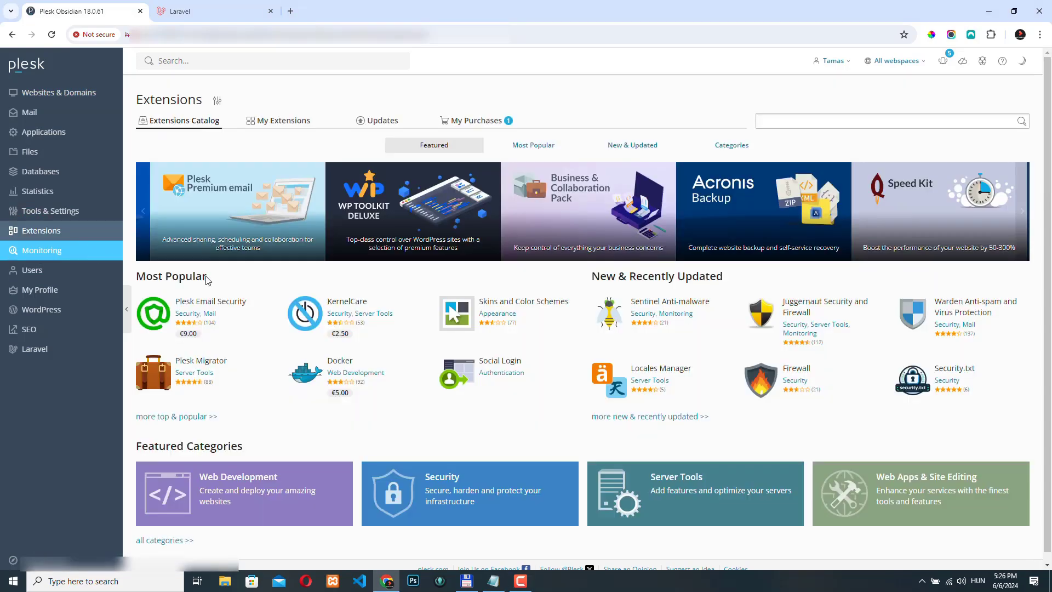
click(802, 372)
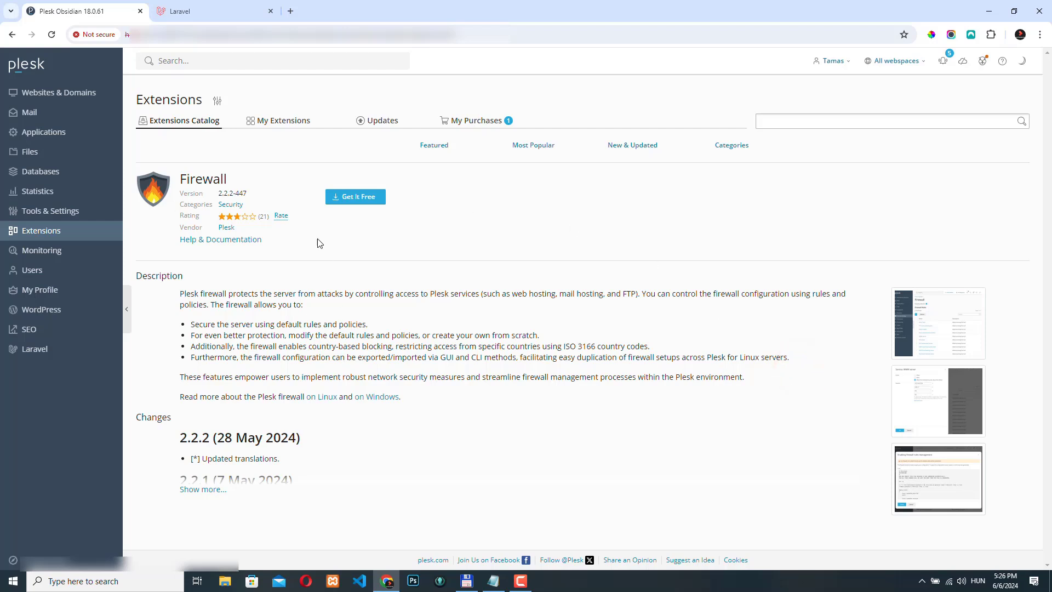
click(353, 198)
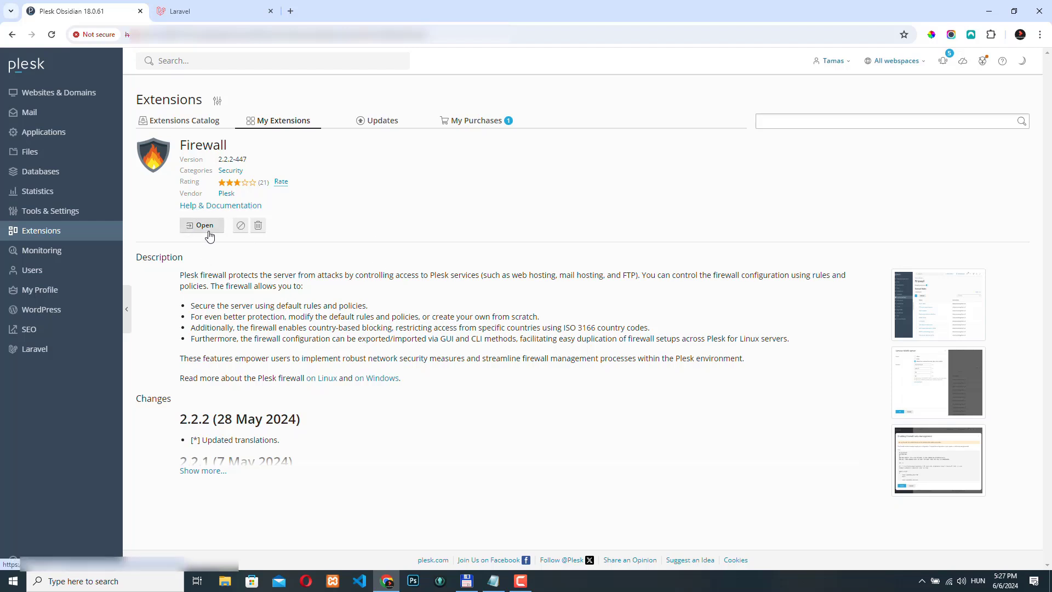
Open the server's Firewall settings and enable firewall protection, applying the generated configuration.
click(40, 213)
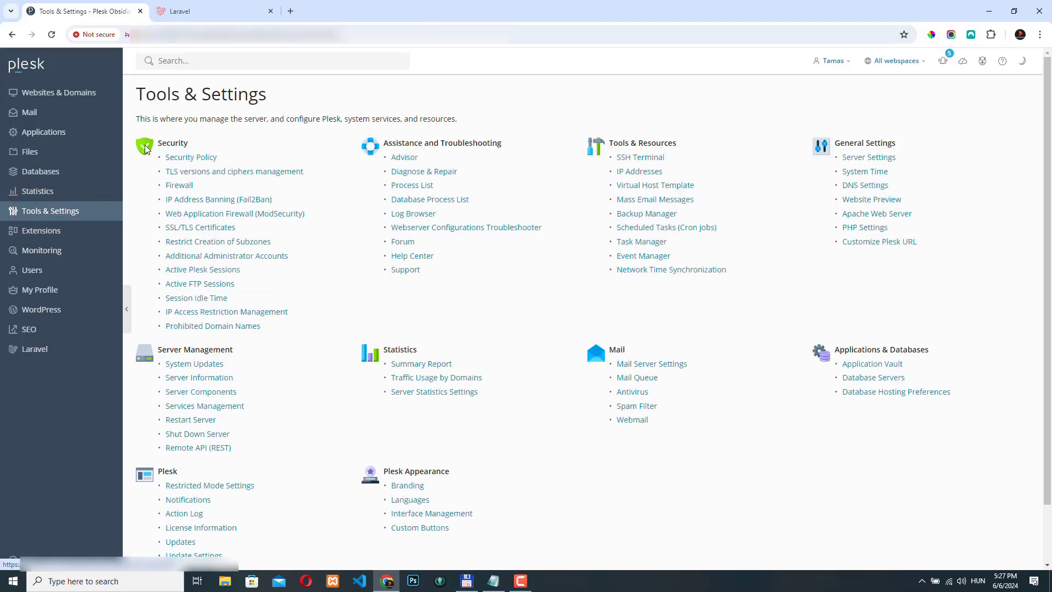
click(178, 185)
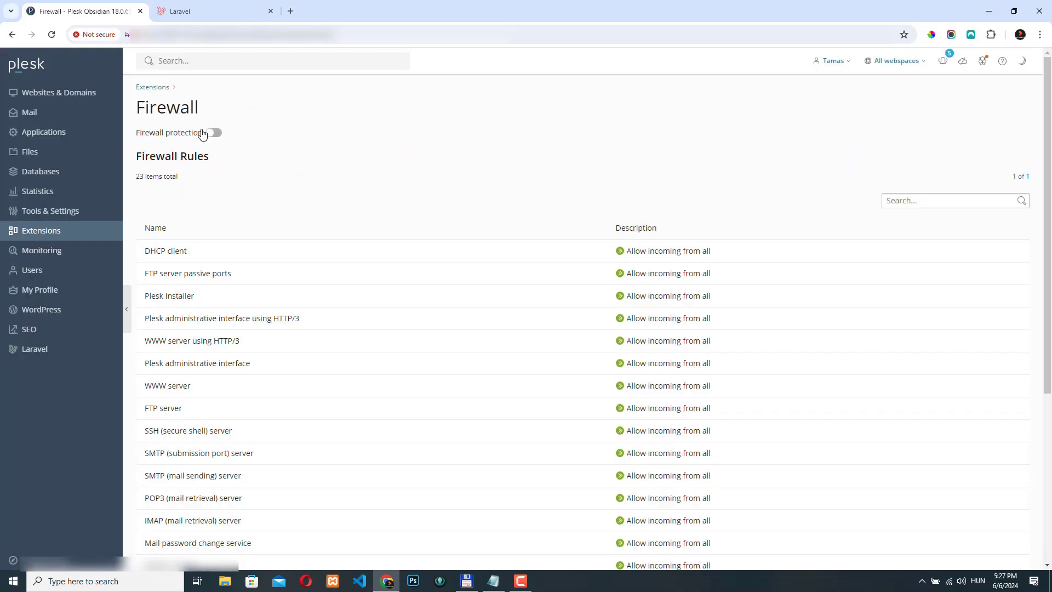
click(213, 136)
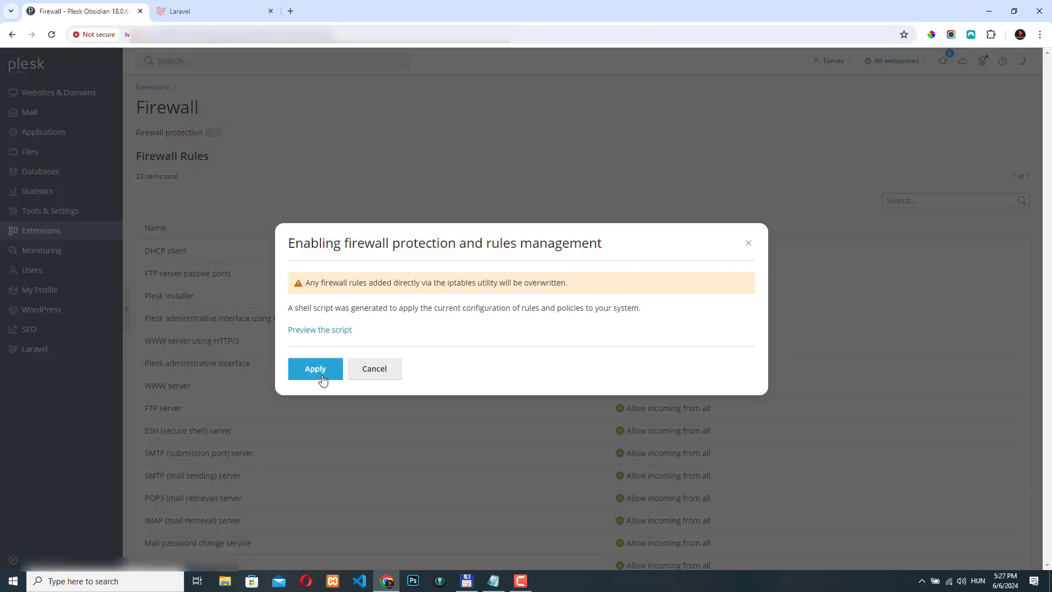
click(313, 370)
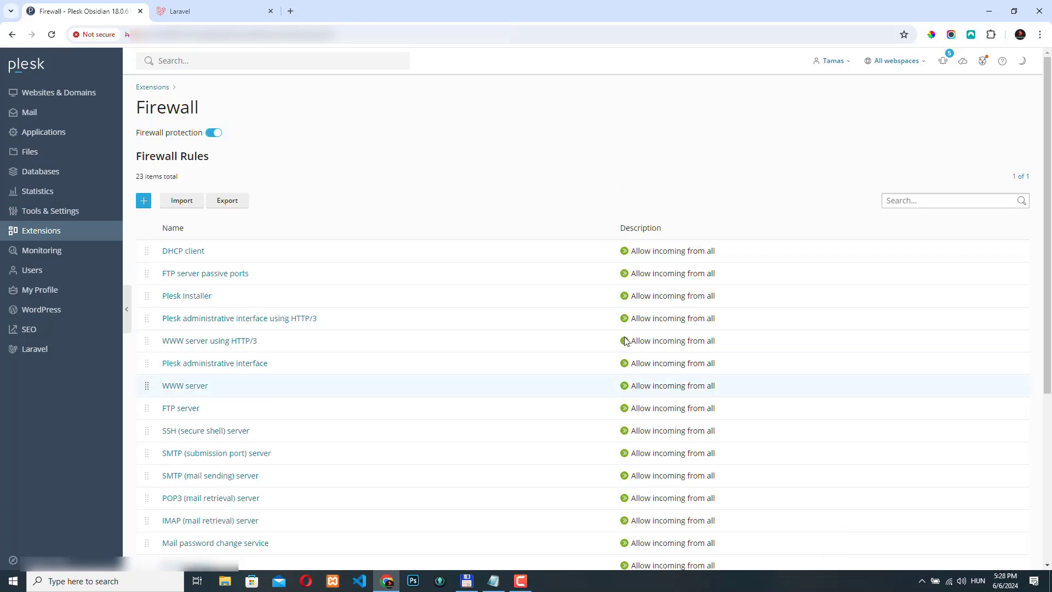
Start a new custom firewall rule named "Deny Australia" that denies incoming traffic.
scroll(372, 278, down, 5)
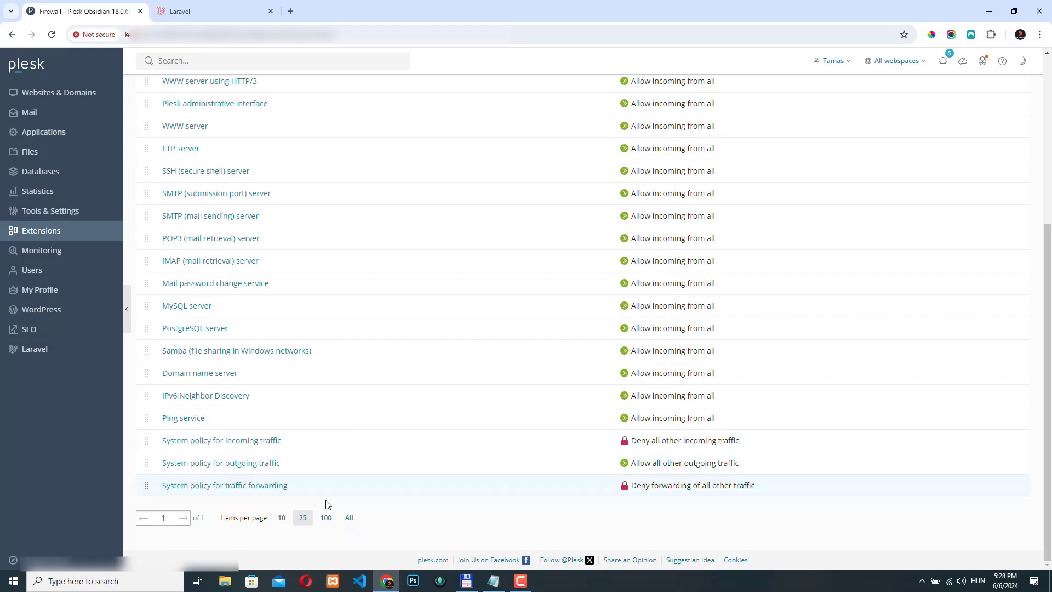
scroll(307, 444, up, 3)
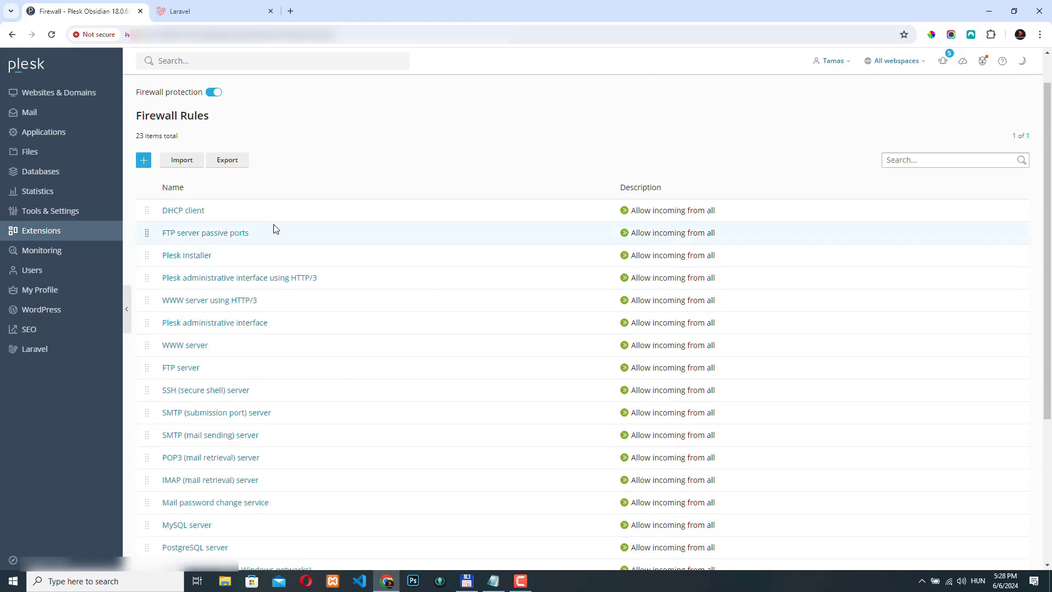
scroll(392, 218, up, 1)
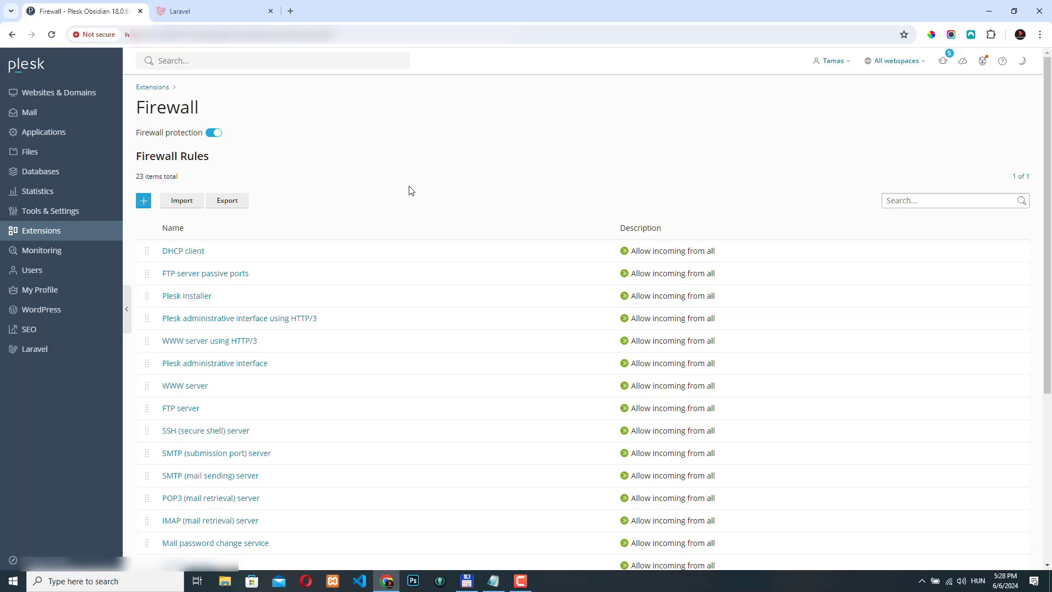
click(143, 204)
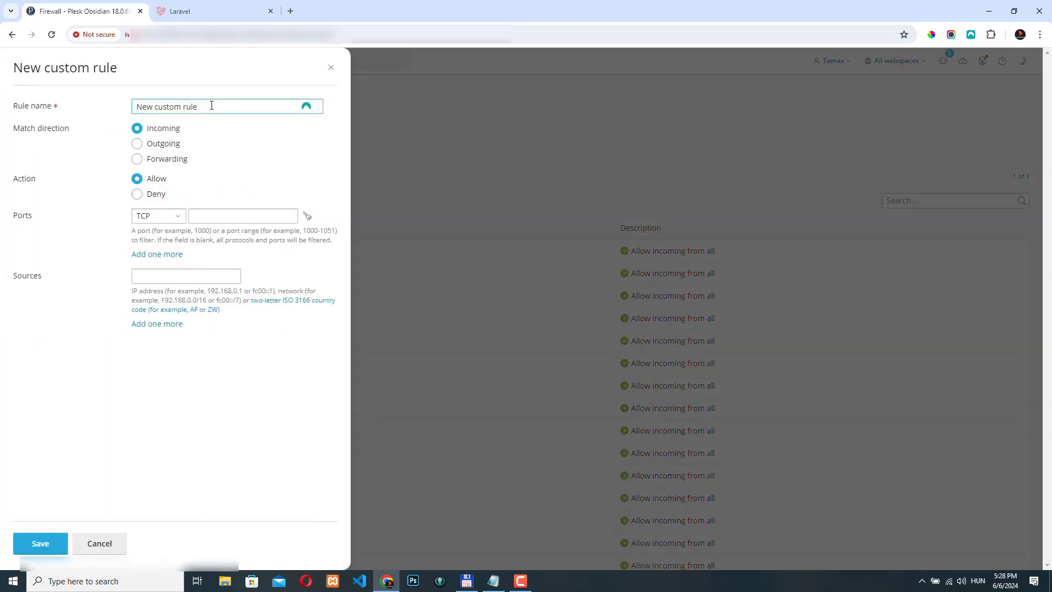
drag(211, 104, 110, 109)
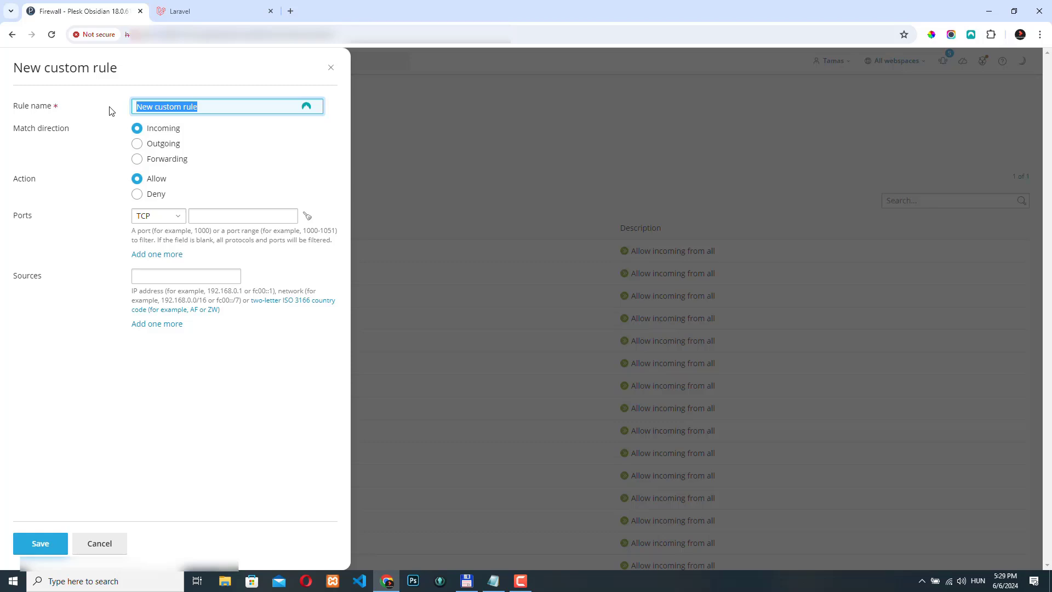
text(Deny Australia)
triple_click(209, 105)
click(138, 194)
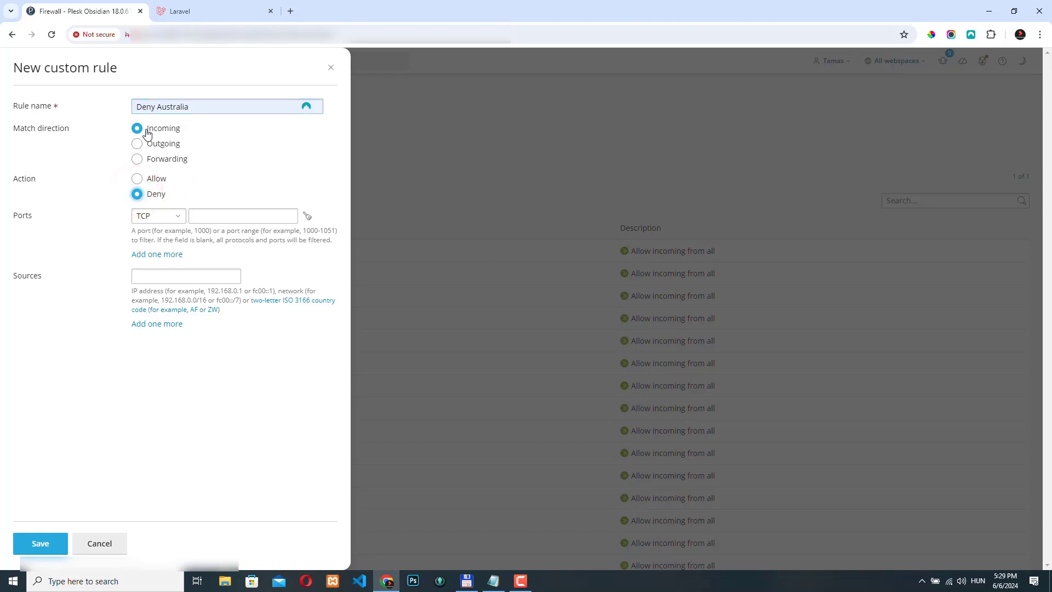
drag(159, 107, 203, 108)
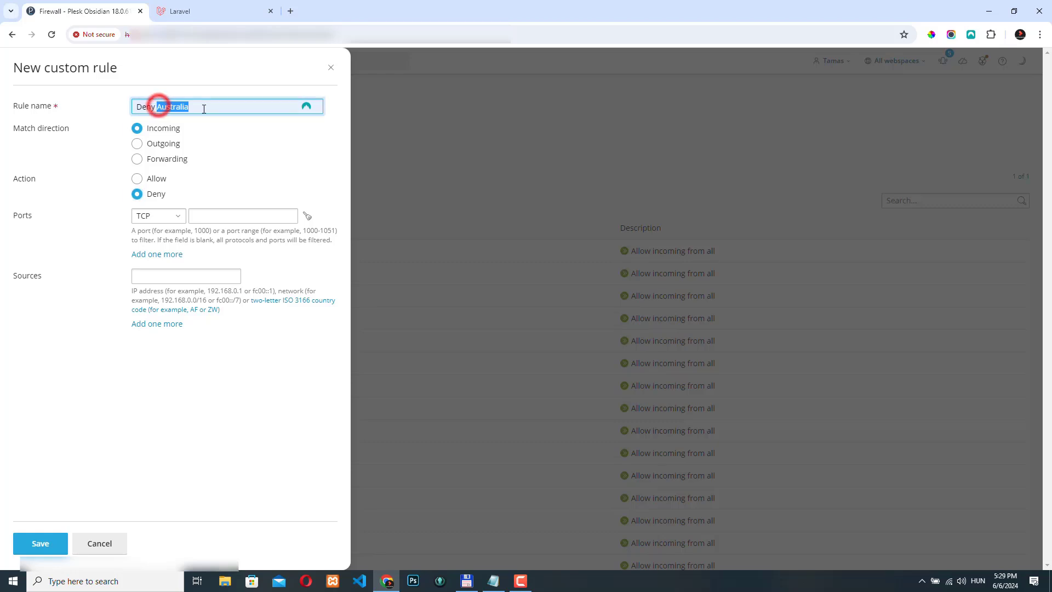
click(25, 229)
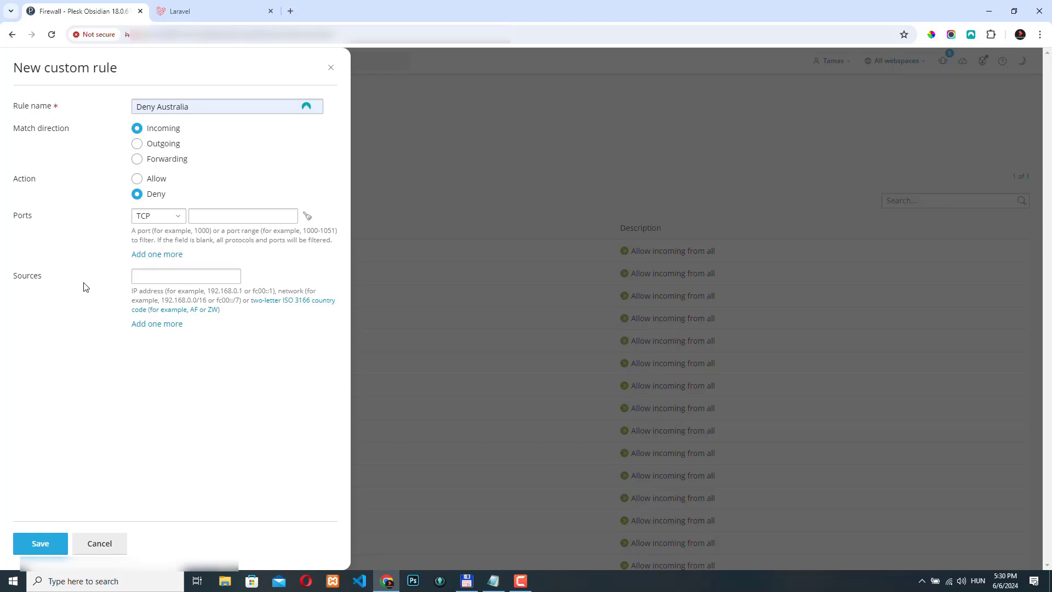
Try adding three extra source fields to the custom rule, and remove them again.
click(28, 278)
click(149, 273)
click(164, 279)
click(153, 324)
click(155, 348)
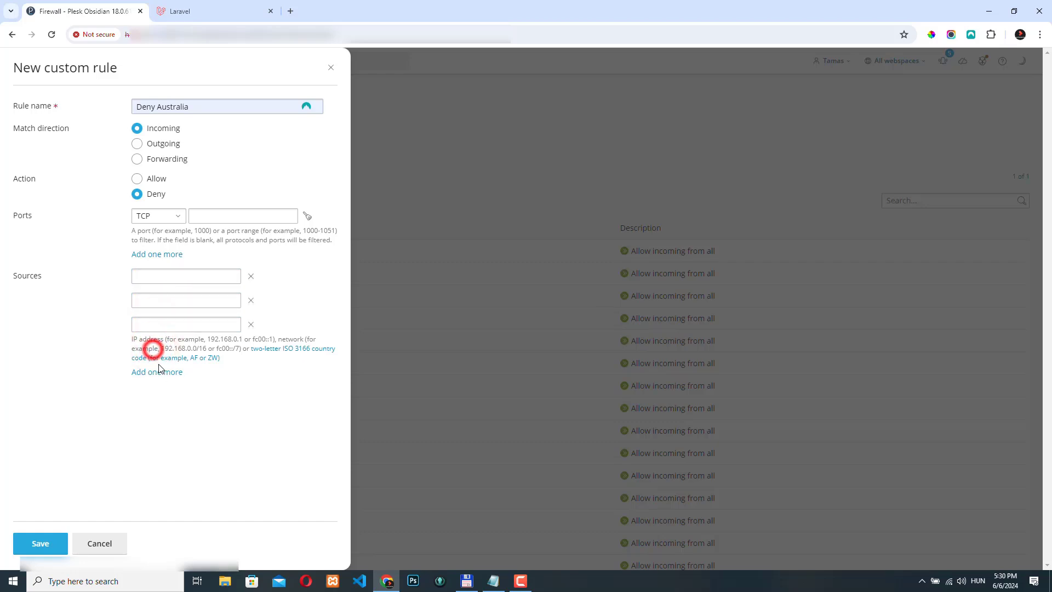
click(157, 373)
click(161, 274)
click(155, 301)
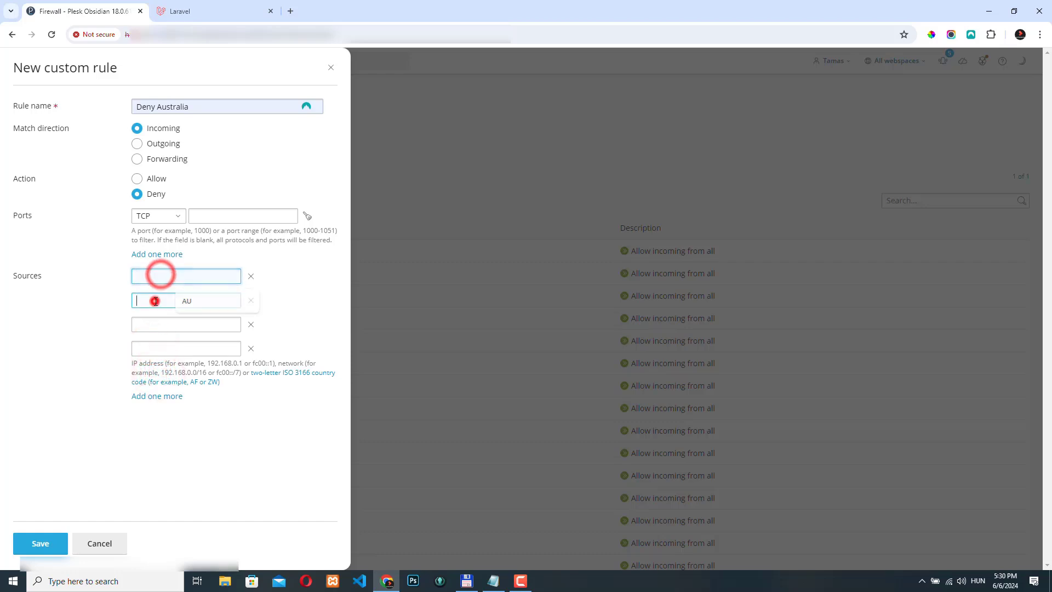
click(152, 320)
click(269, 305)
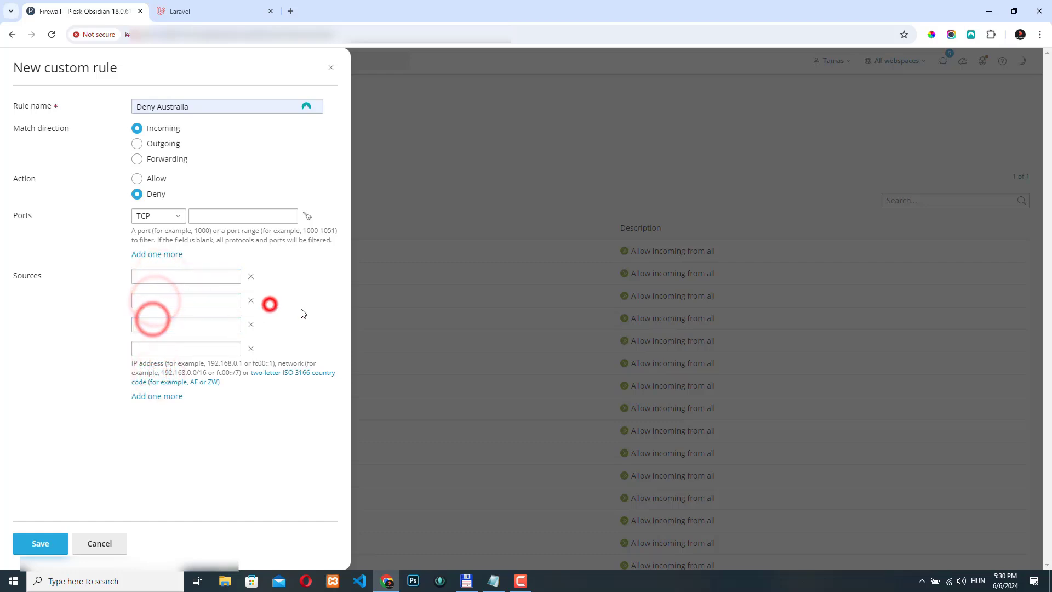
click(250, 351)
click(251, 324)
click(251, 300)
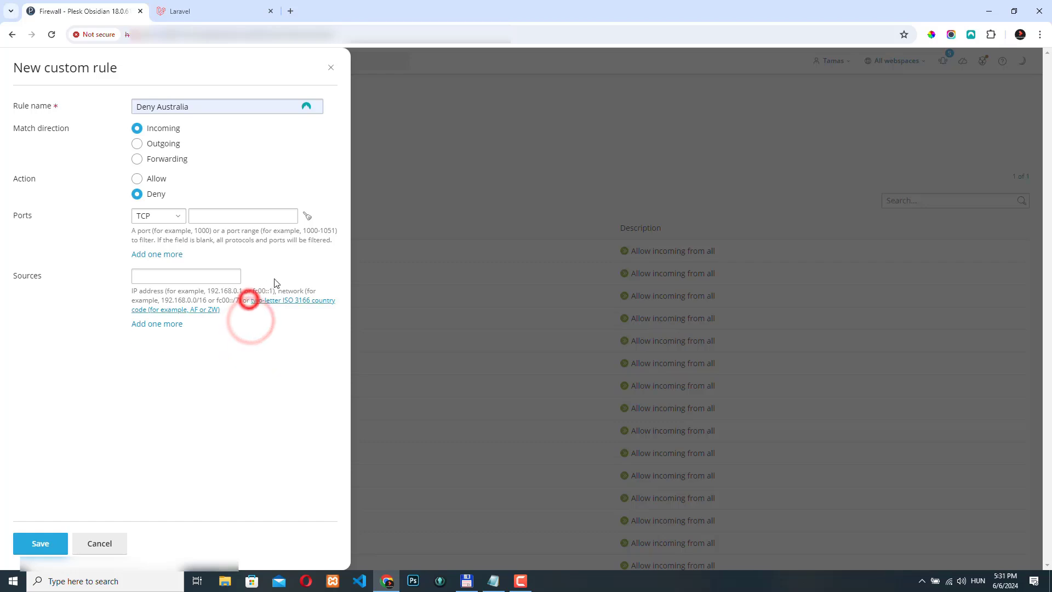
Save the rule with AU as its source and apply the changes to the firewall configuration.
click(146, 277)
text(AU)
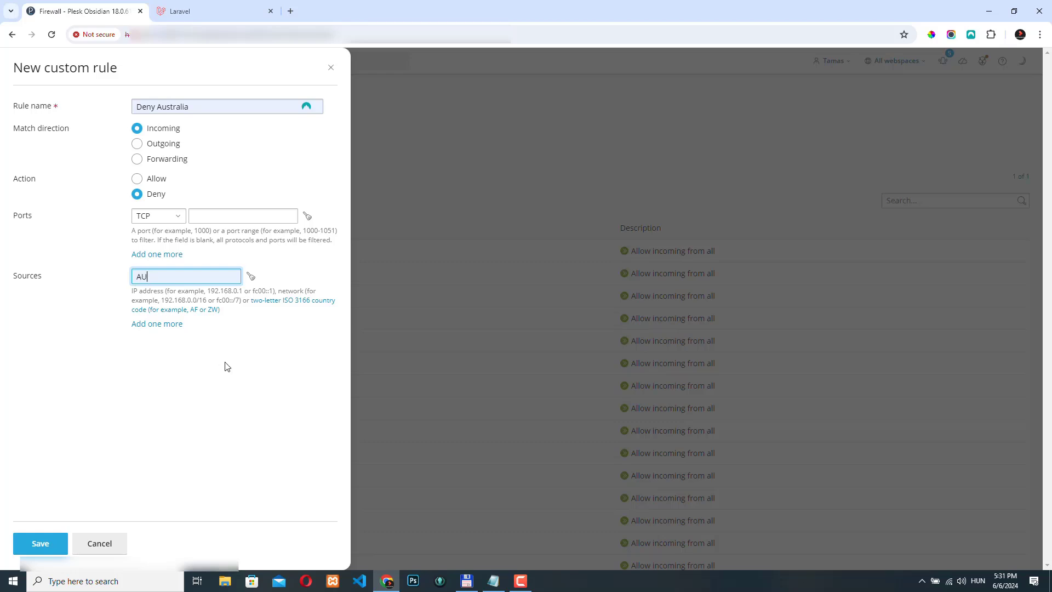
click(243, 410)
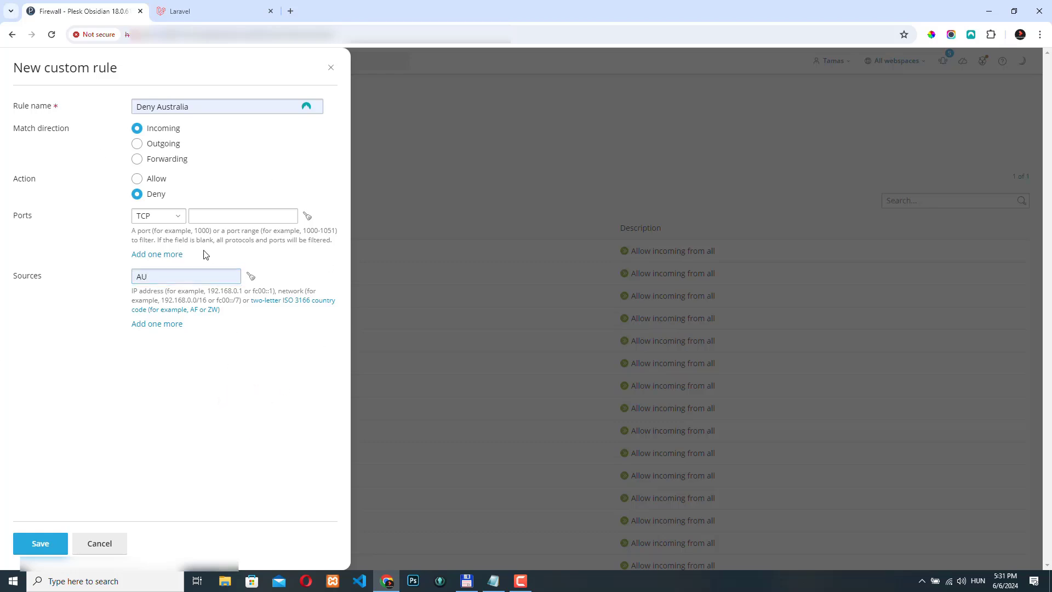
click(43, 542)
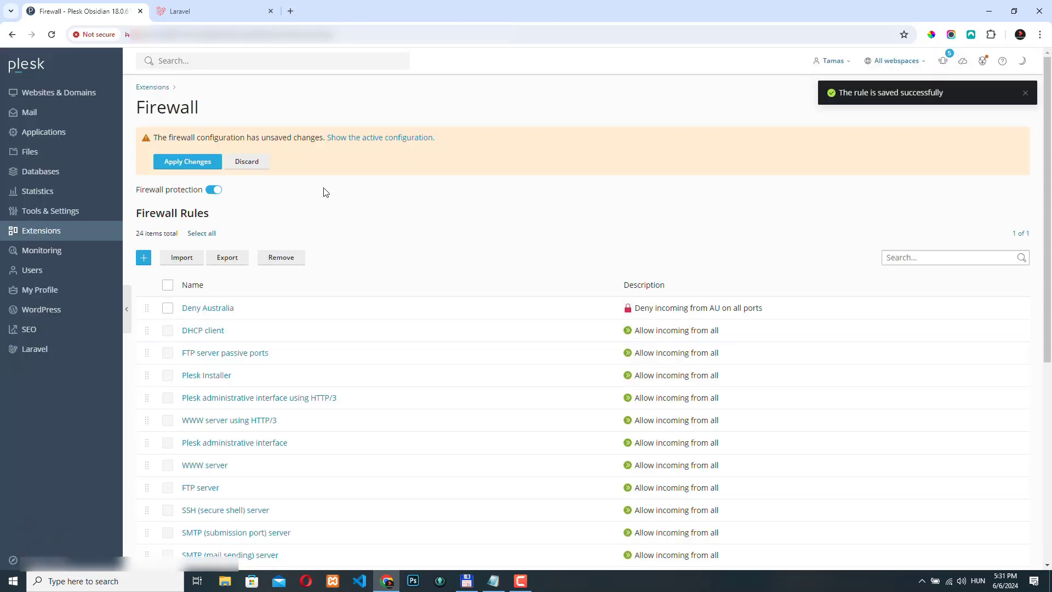
click(191, 164)
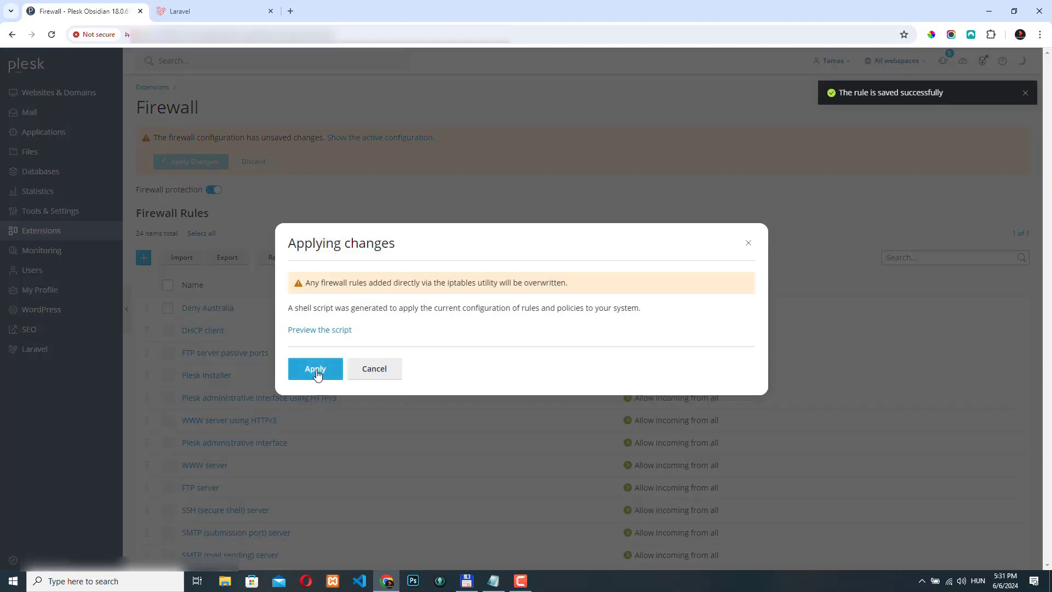
click(317, 371)
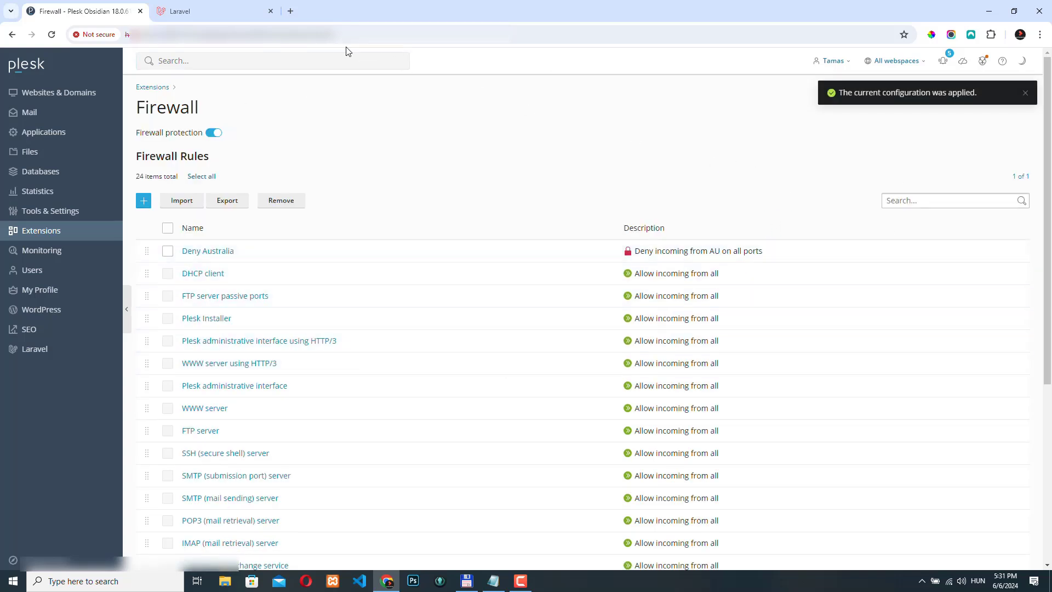
Reload the Laravel test site to check access from the current location.
click(222, 11)
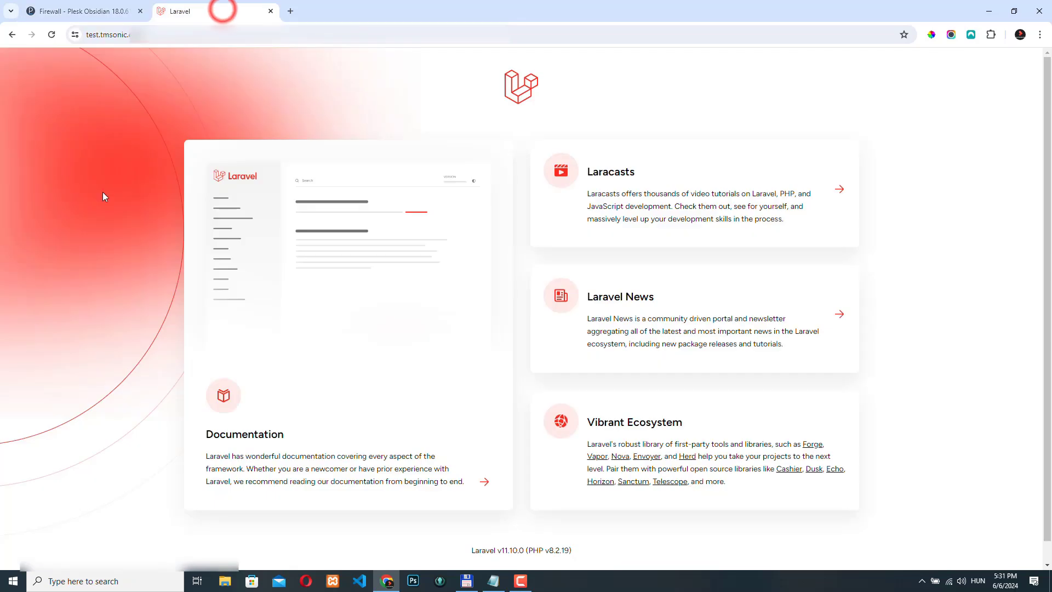
click(51, 35)
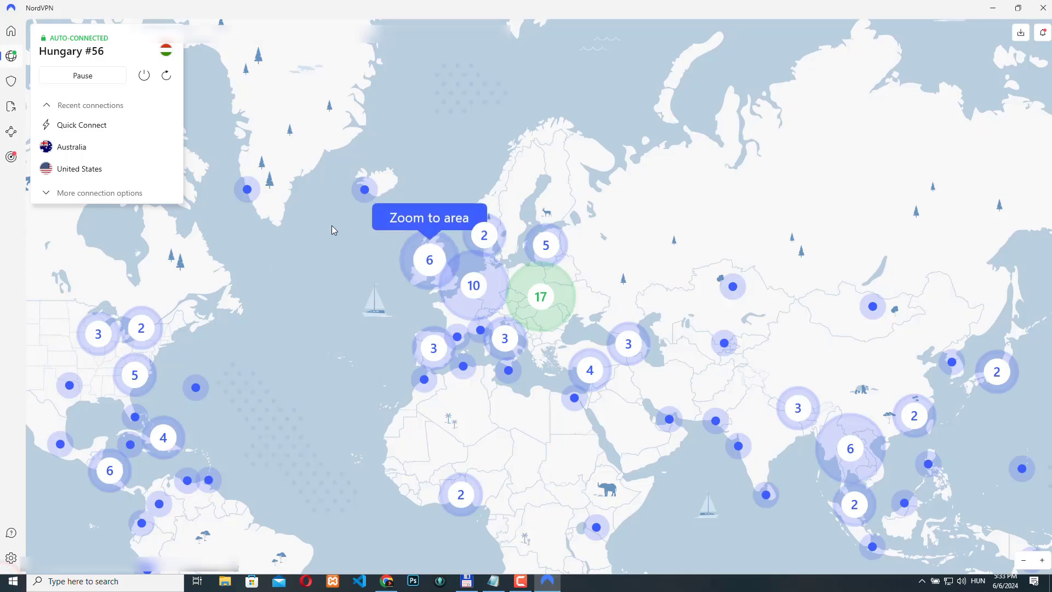
Connect to Australia in NordVPN, and reload the Laravel test site in Chrome to test the block.
click(102, 153)
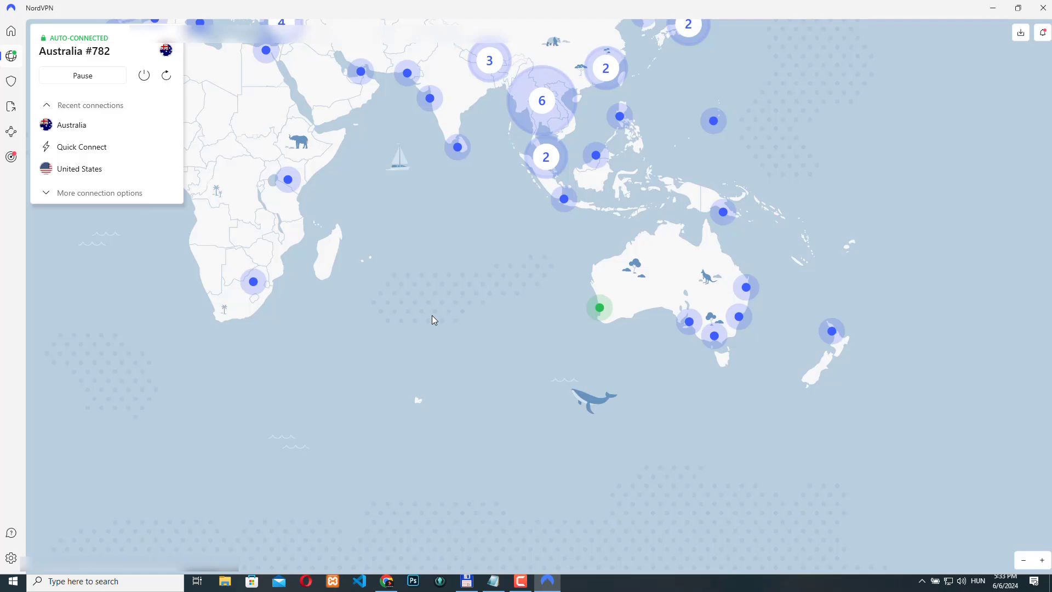
click(387, 581)
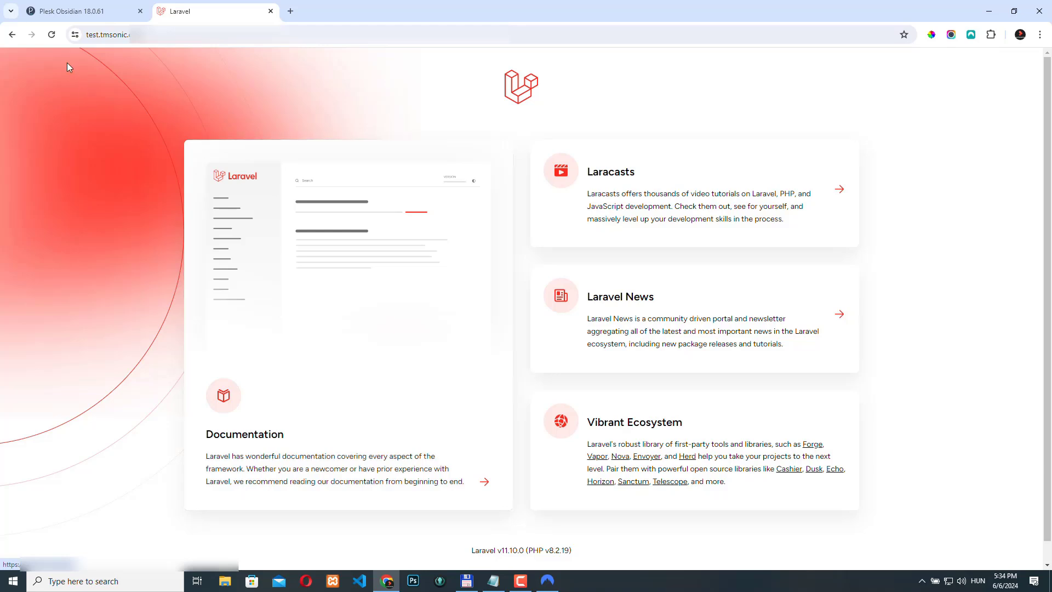
click(52, 35)
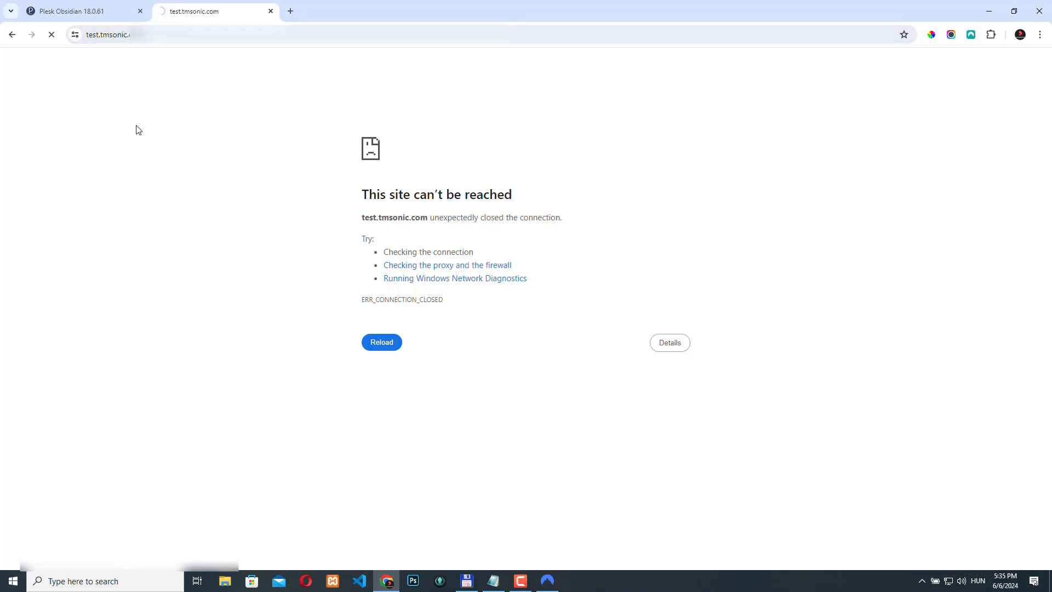
Switch back to the NordVPN app to check its current connection.
mouse_move(551, 588)
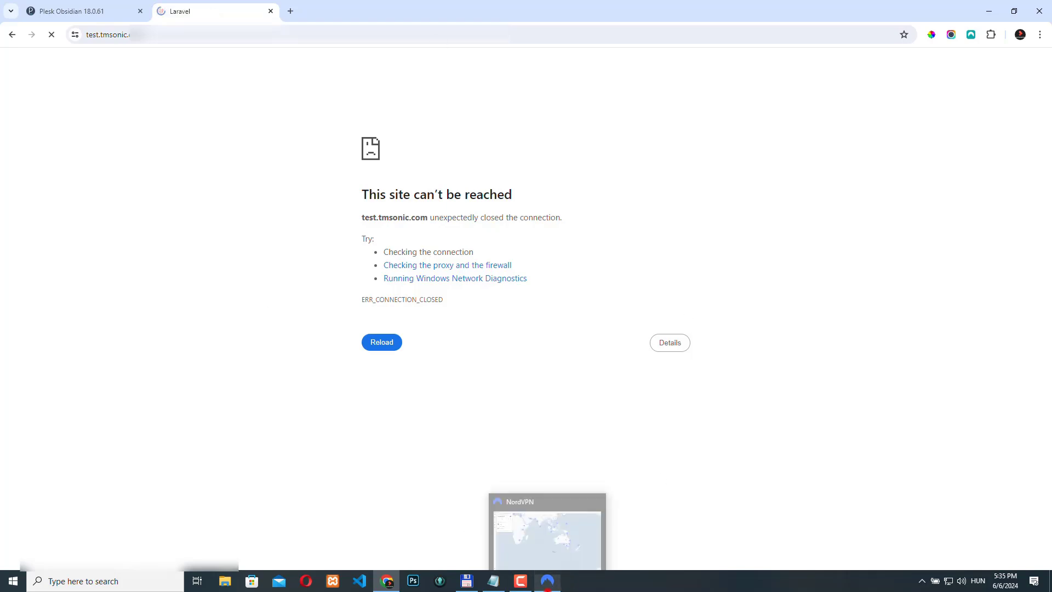
click(550, 585)
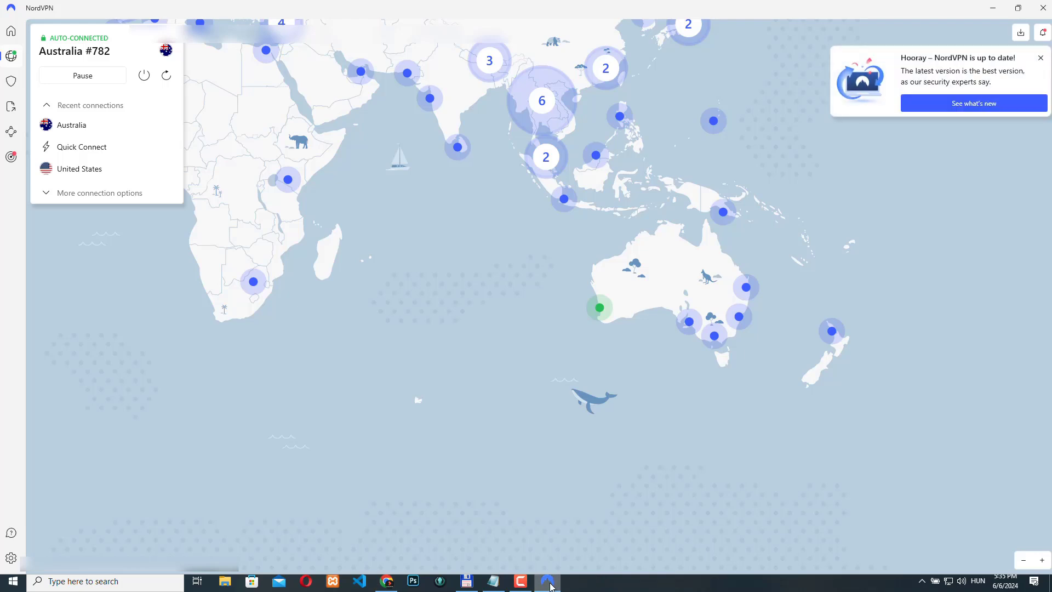
mouse_move(549, 587)
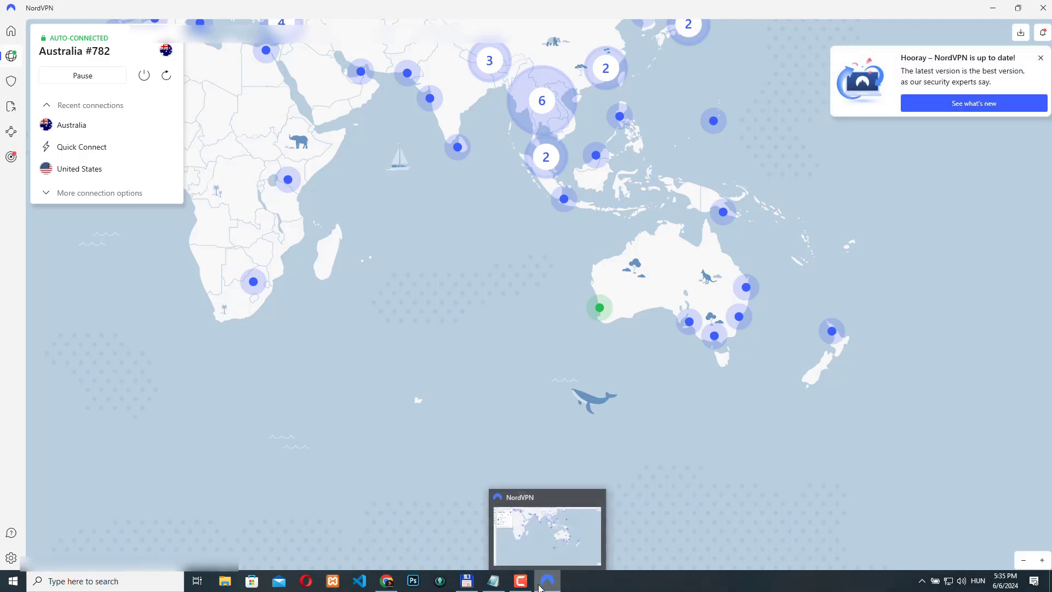